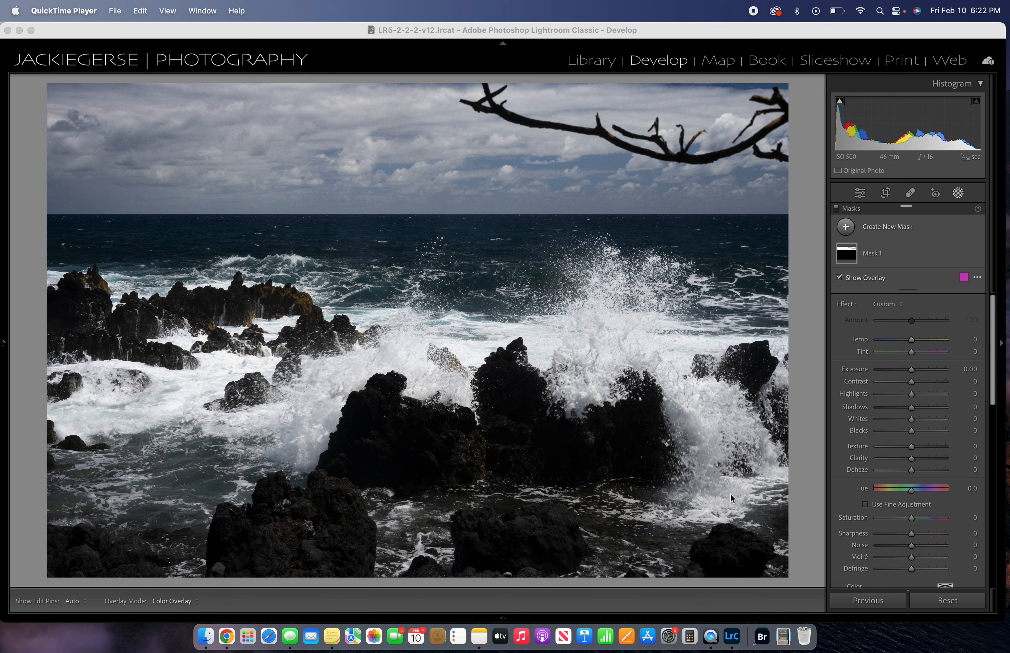
- Create an object mask around the dark lava rock just left of centre, in front of the breaking wave
click(850, 230)
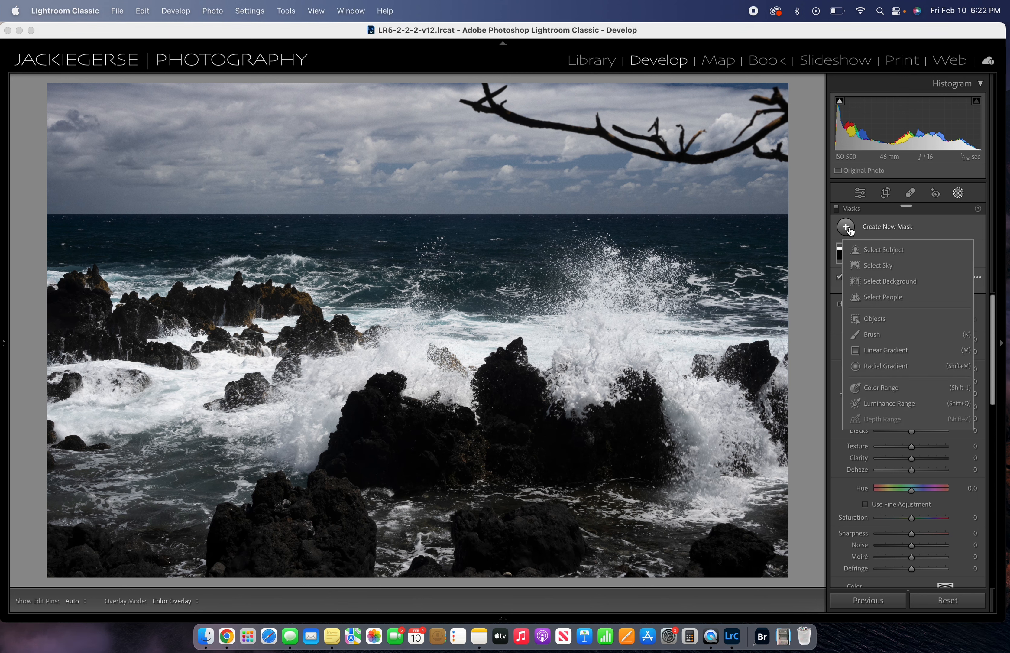
click(869, 319)
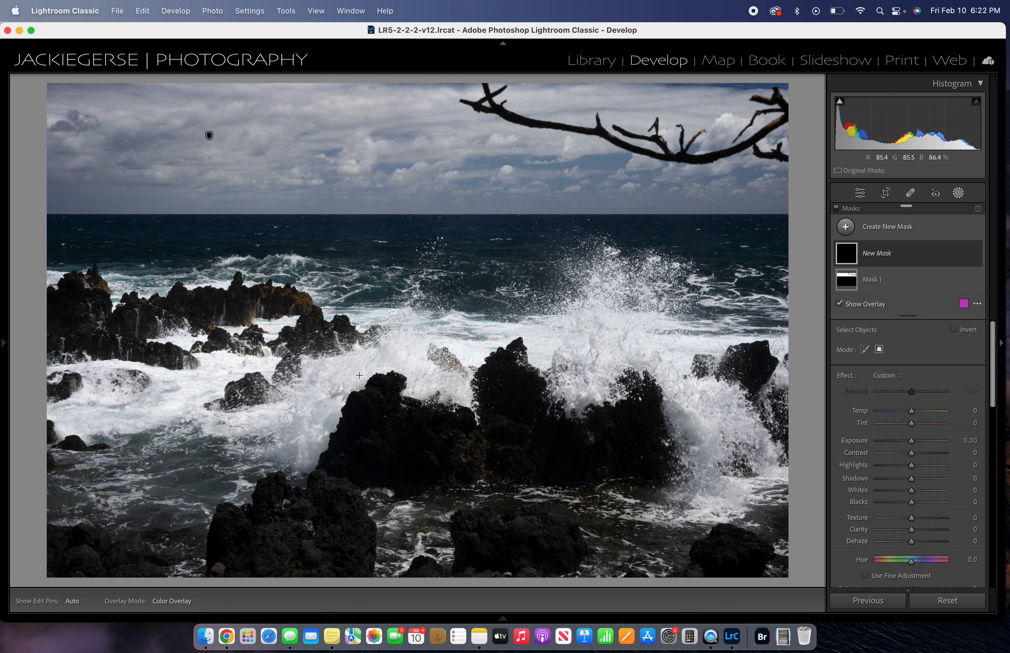
drag(339, 375, 494, 502)
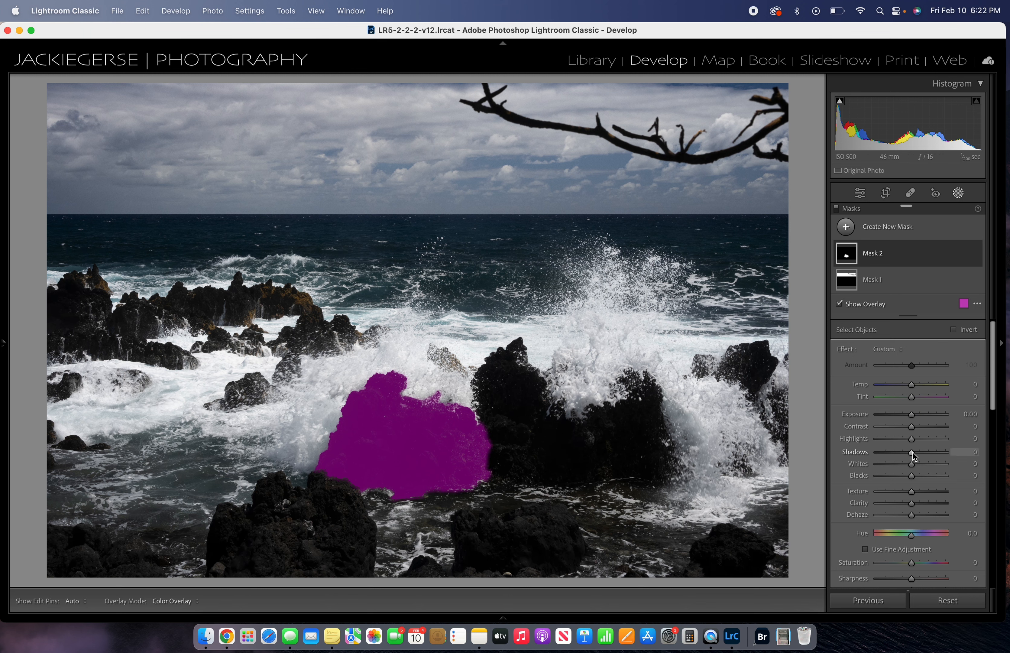
- Adjust the rock mask: Shadows 37, Exposure 0.34, Whites 27, Temp 21, Tint 8, Texture 18 and Clarity 8
drag(913, 452, 924, 450)
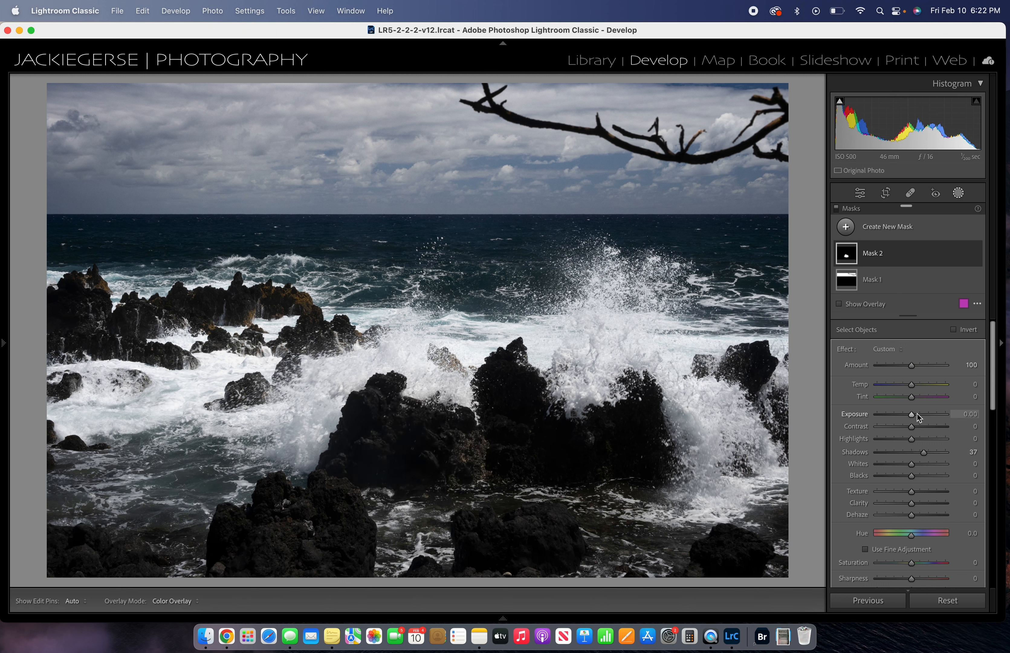
drag(912, 413, 916, 414)
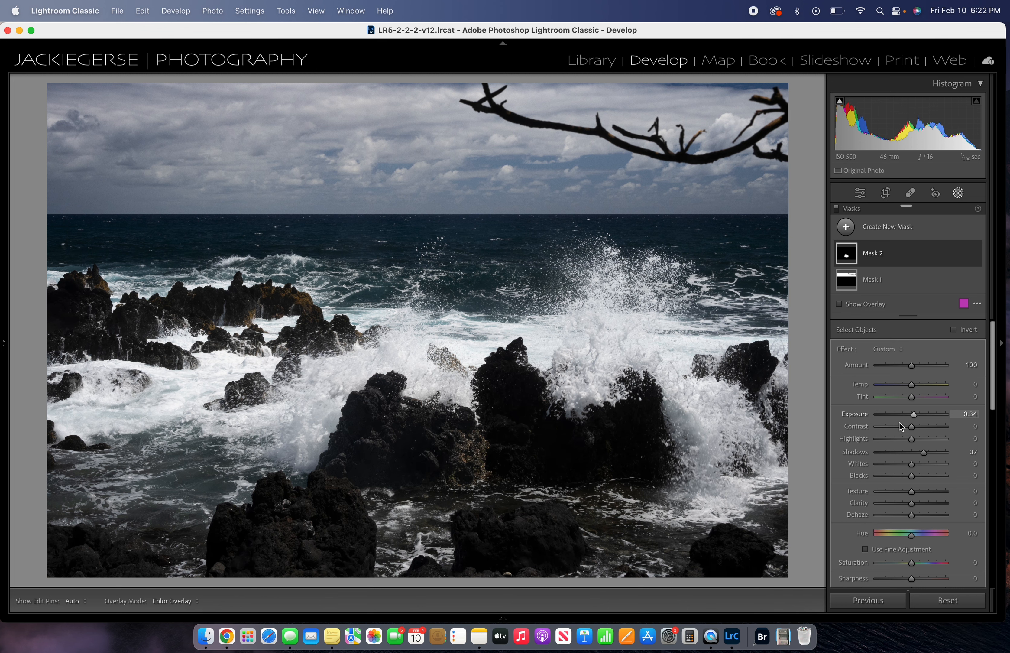
drag(912, 467, 920, 466)
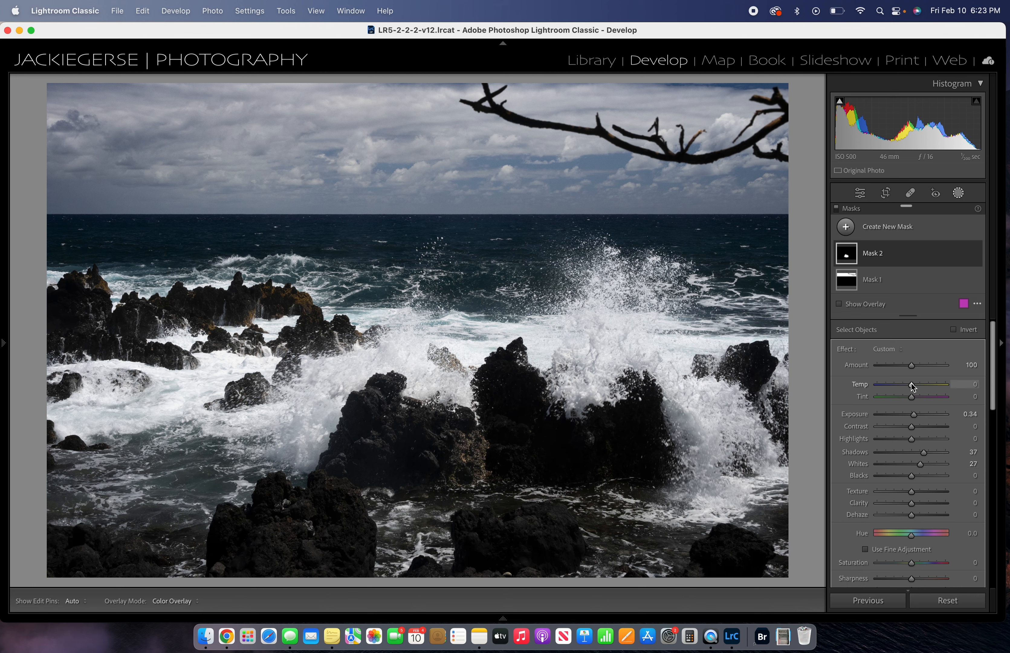
drag(913, 386, 920, 386)
- Save the current mask settings as a new effect preset named with the photographer's first name plus "Lighten Lava Rocks", and check the preset list
click(891, 349)
scroll(908, 505, down, 3)
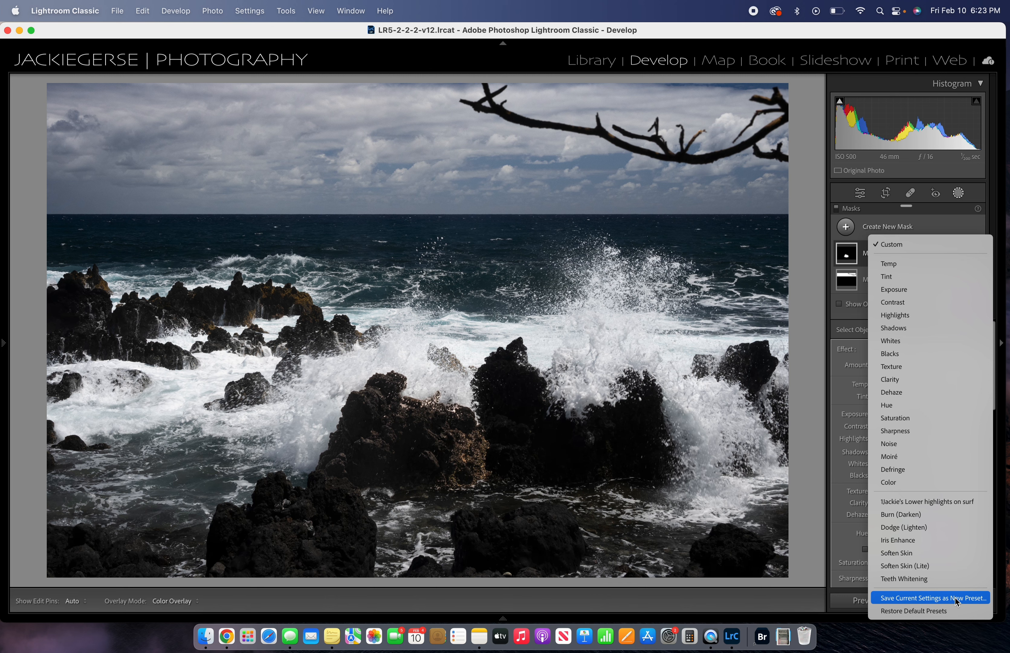
click(918, 597)
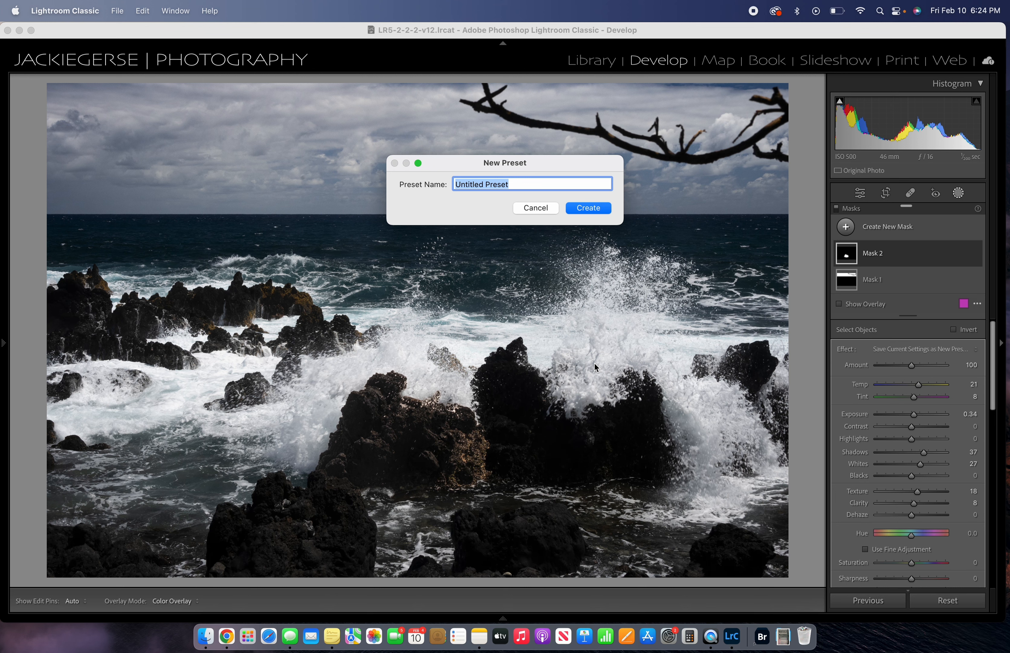
text(1Jackie's)
text(Lighten Lava)
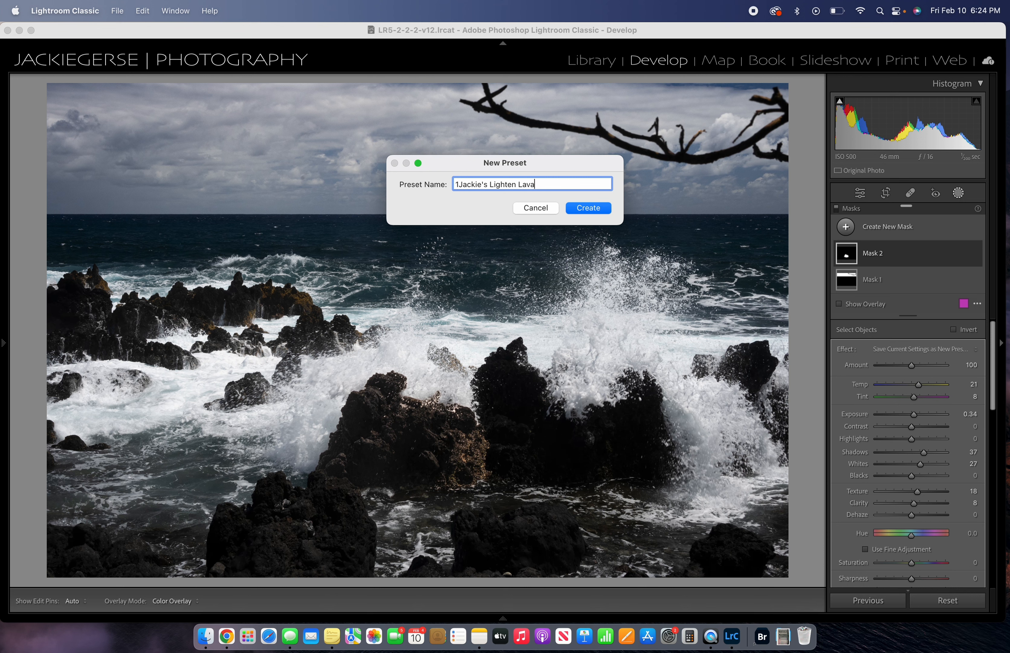
text( Rocks)
click(598, 210)
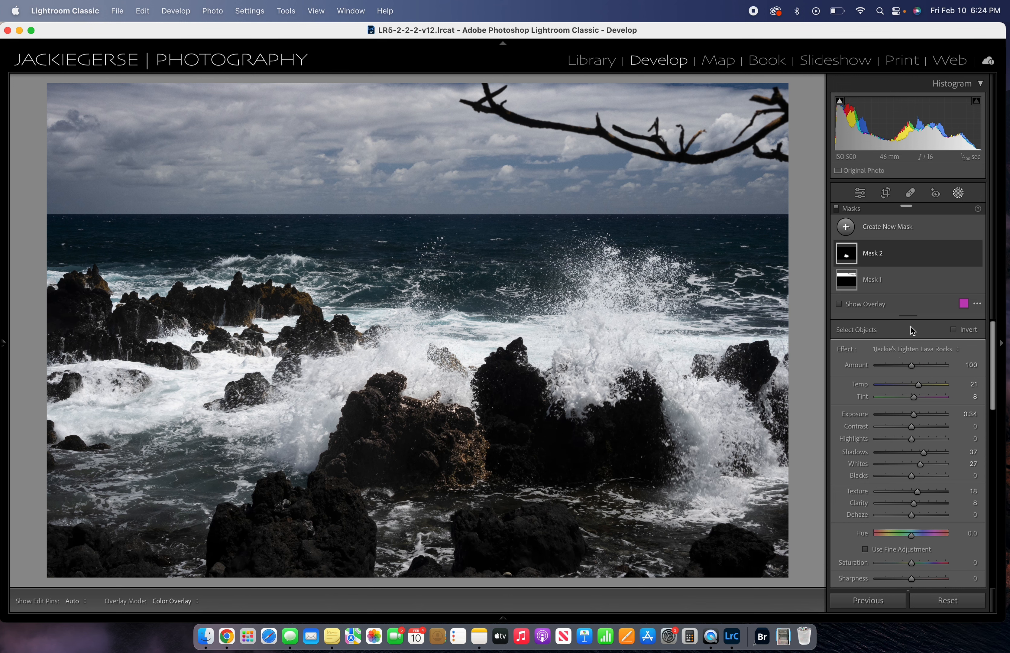
click(937, 351)
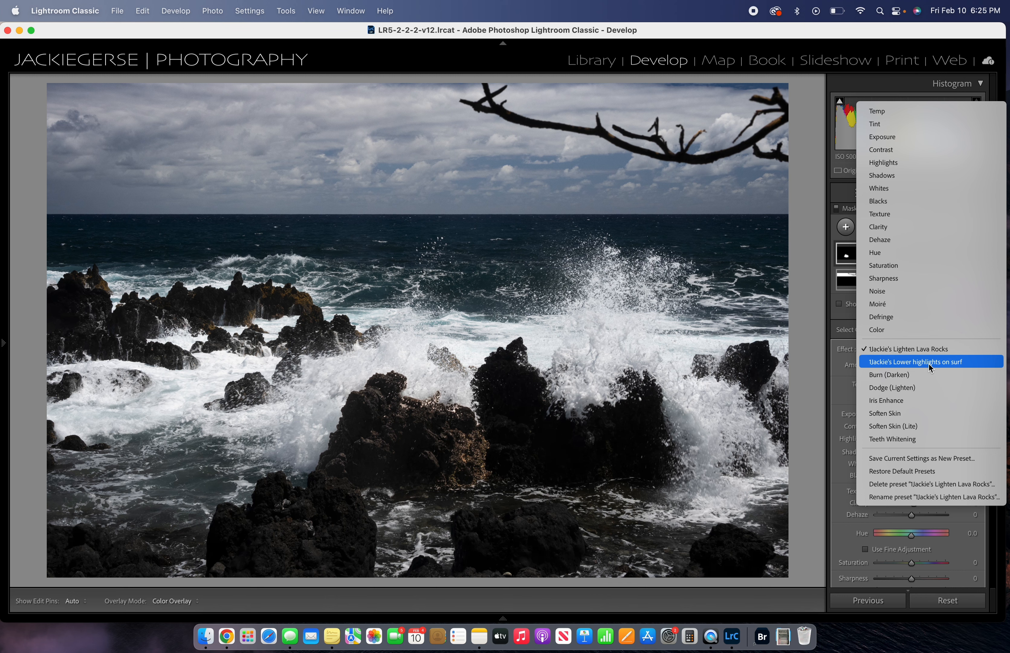
click(834, 387)
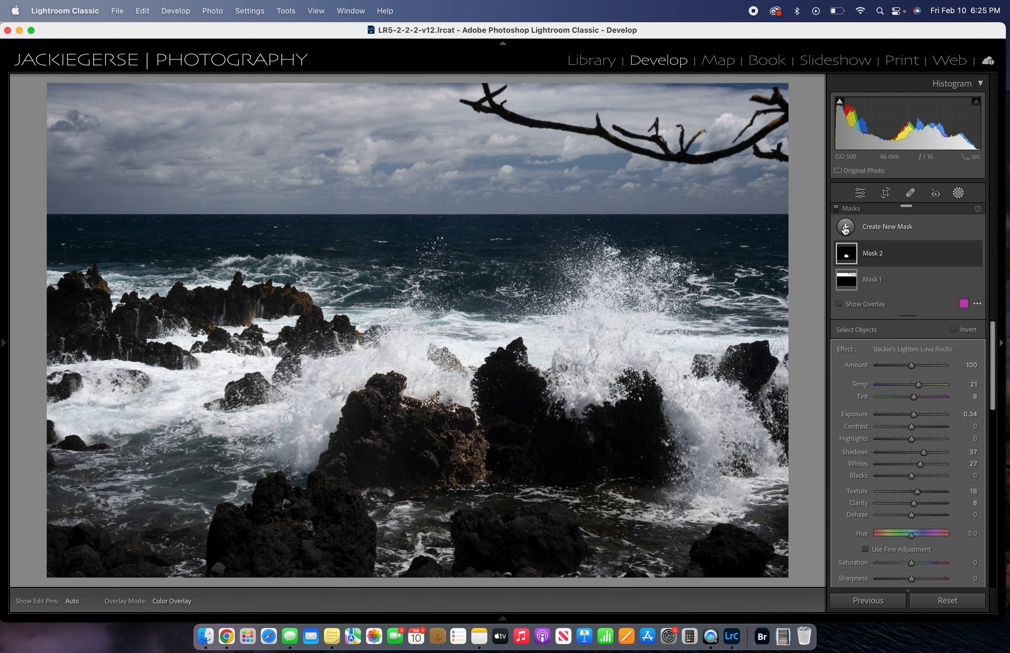
- Create an object mask around the lava rock right of centre, apply the Lighten Lava Rocks preset and hide the overlay
click(845, 228)
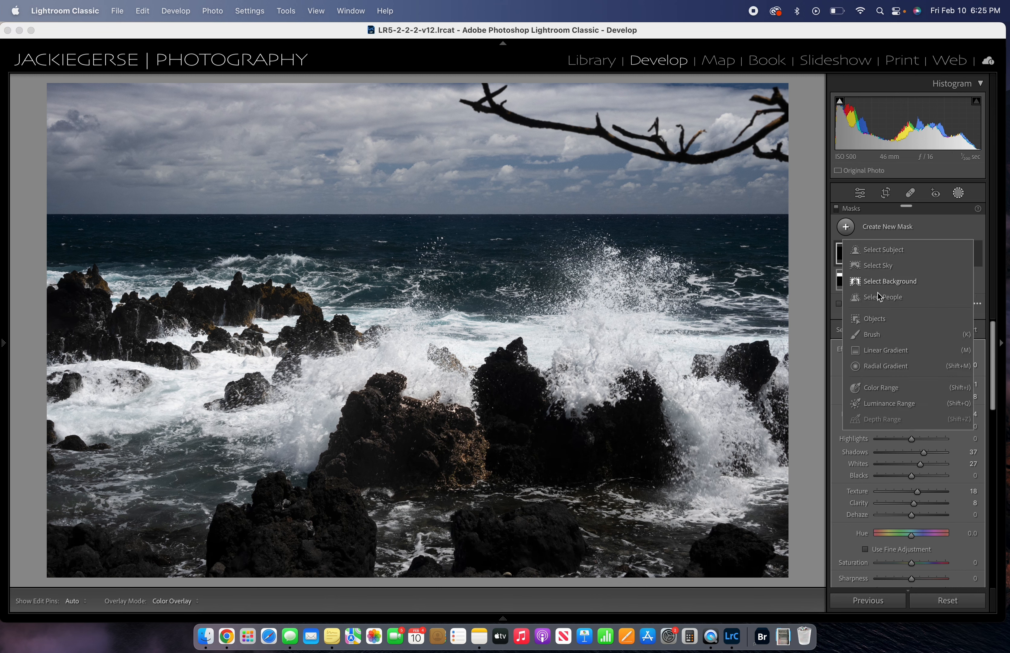
click(861, 319)
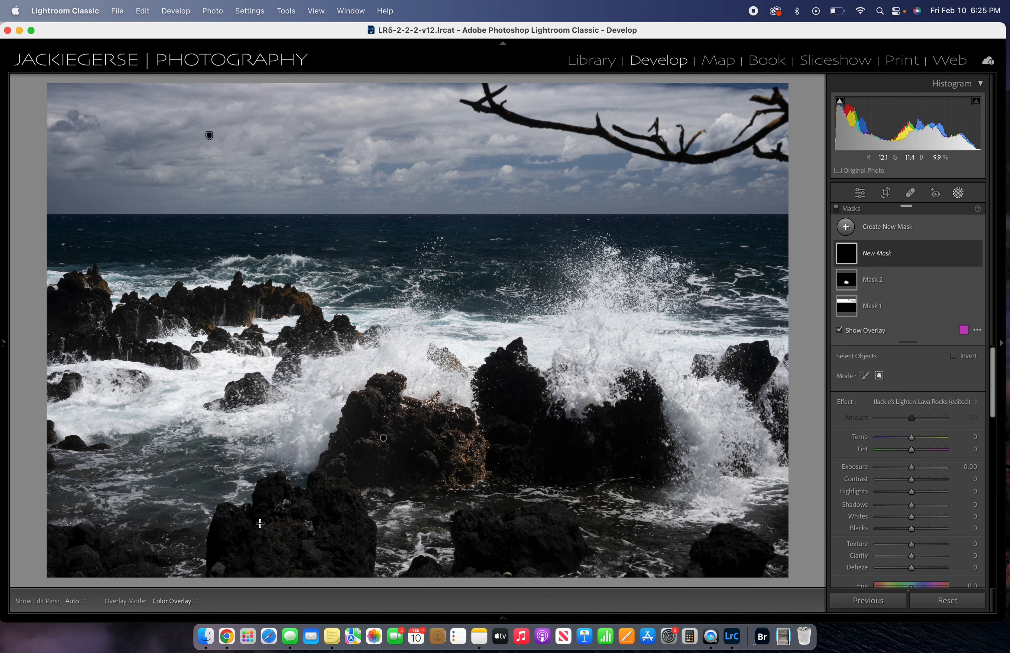
drag(467, 348, 678, 489)
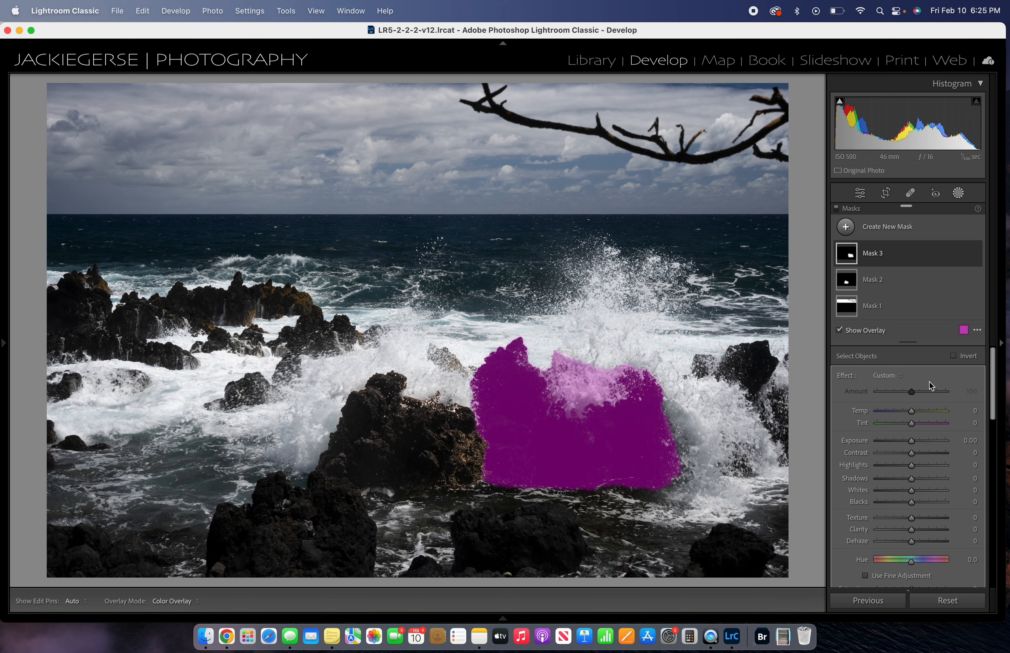
click(882, 378)
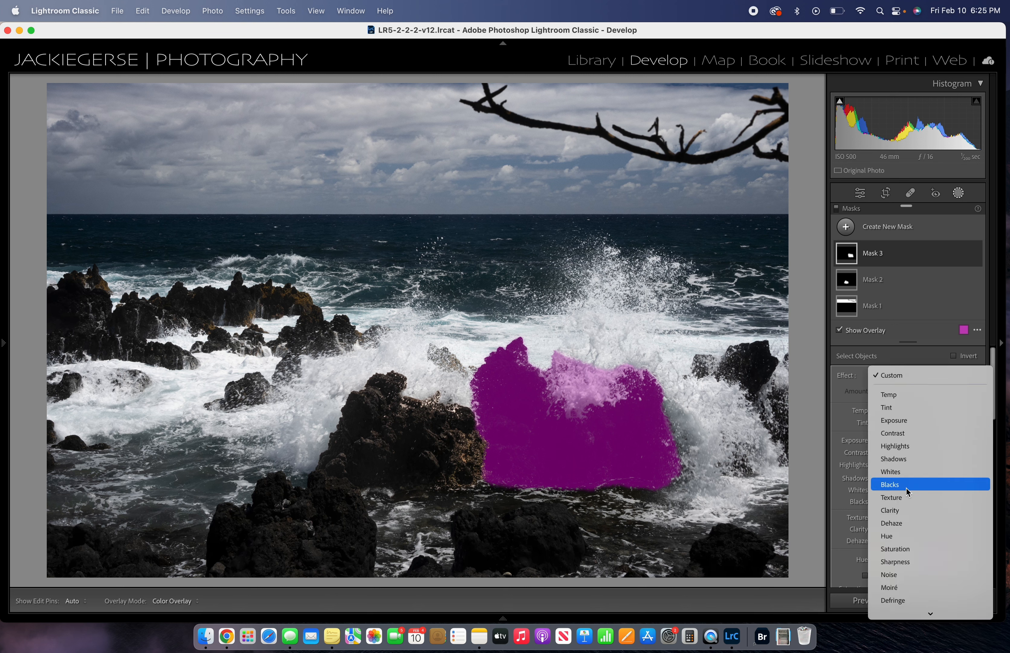
scroll(907, 489, down, 3)
click(896, 490)
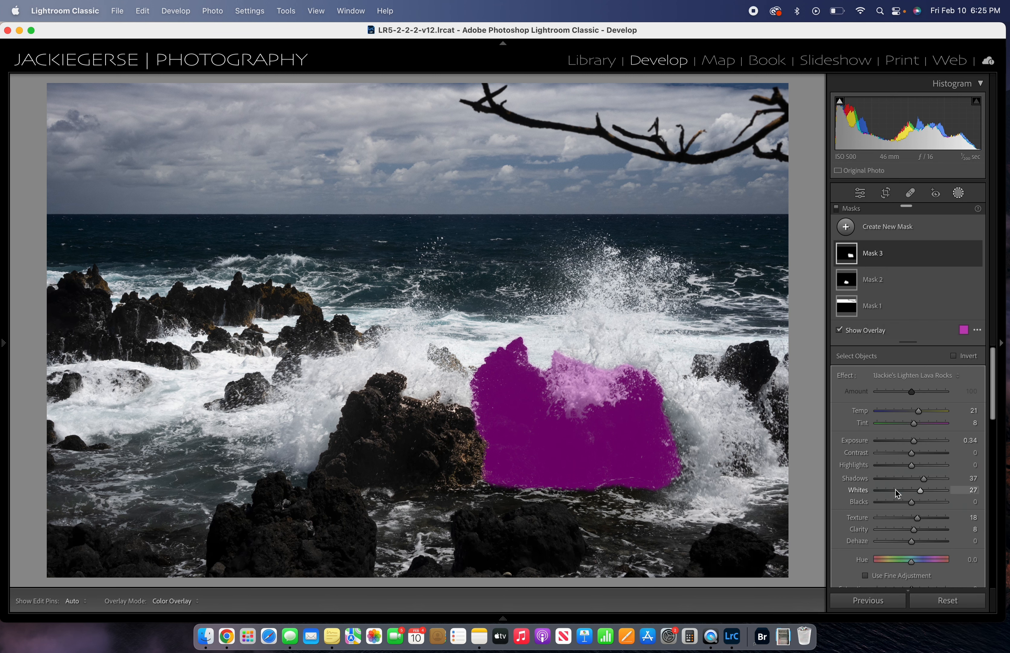
key(o)
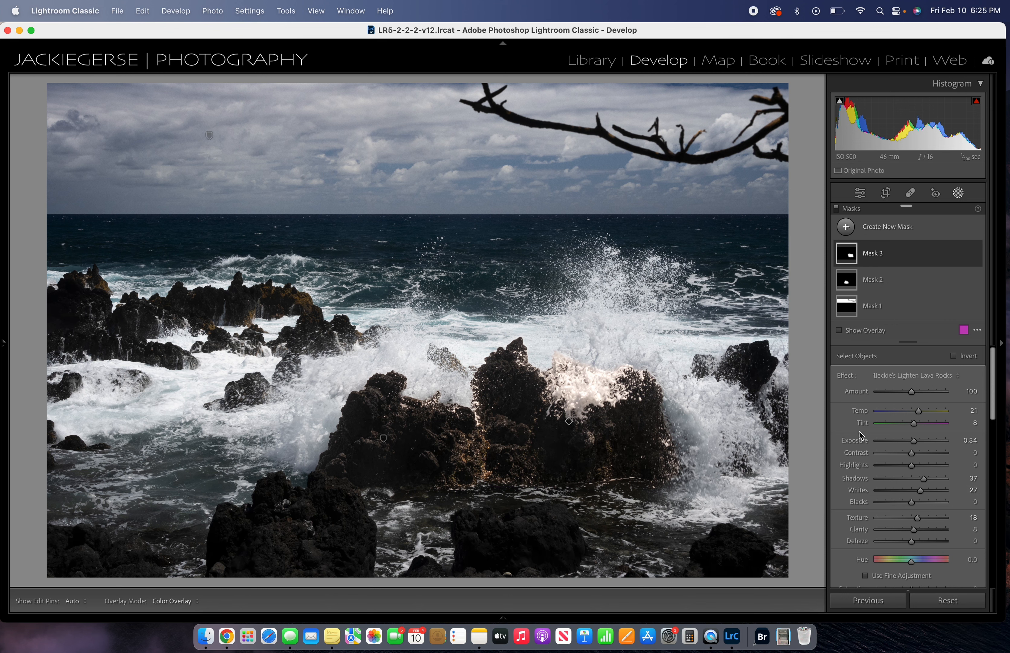
- Reset Temp and Tint to 0 on Mask 3 and update the Lighten Lava Rocks preset with these settings
double_click(918, 411)
click(940, 377)
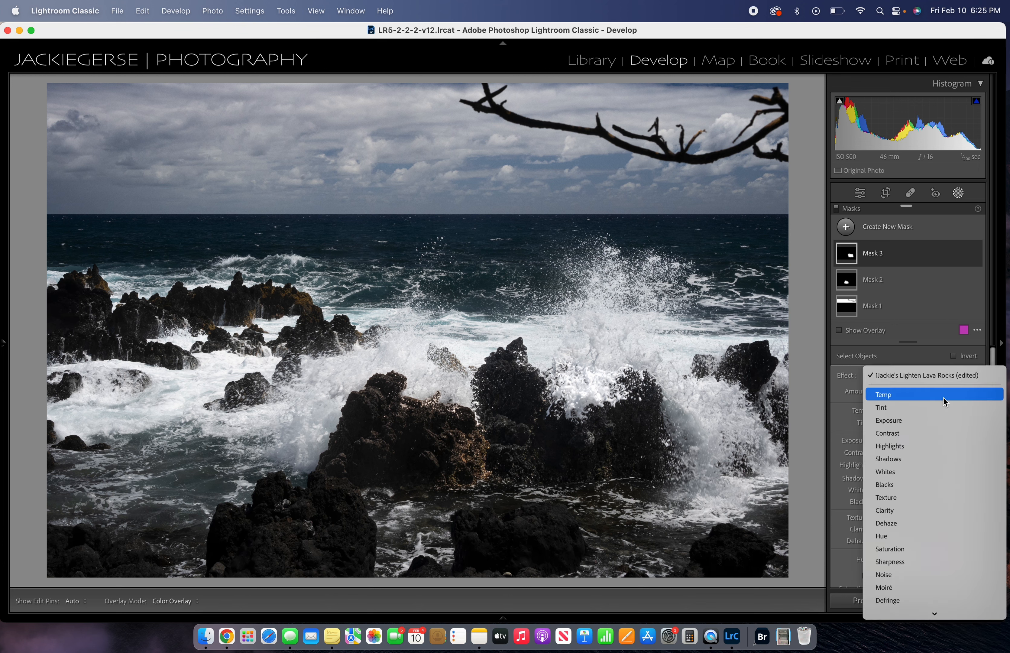
scroll(942, 478, down, 5)
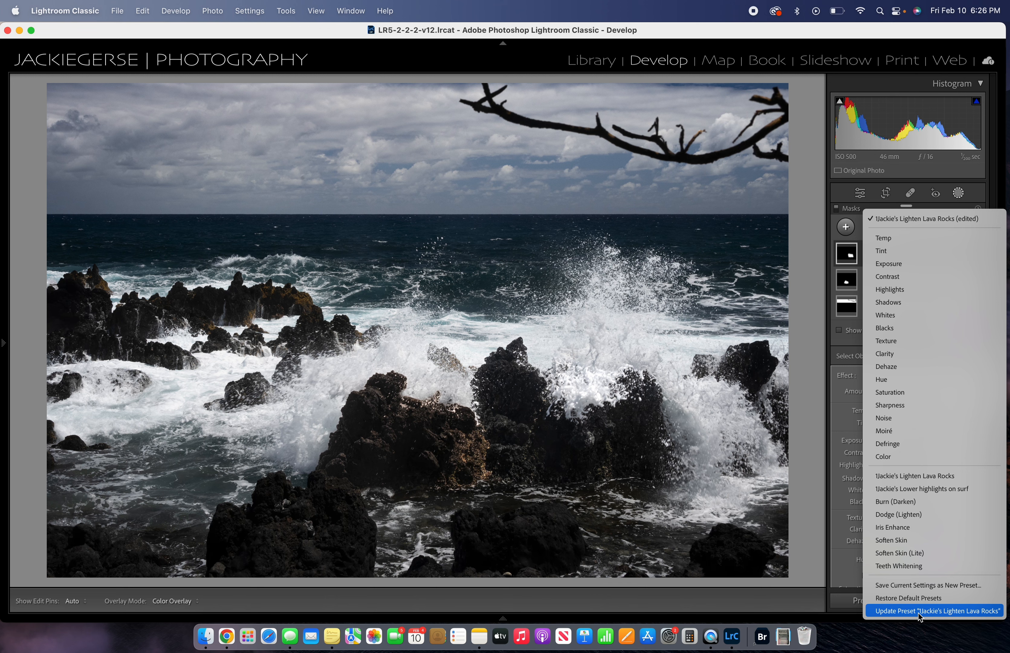
click(903, 612)
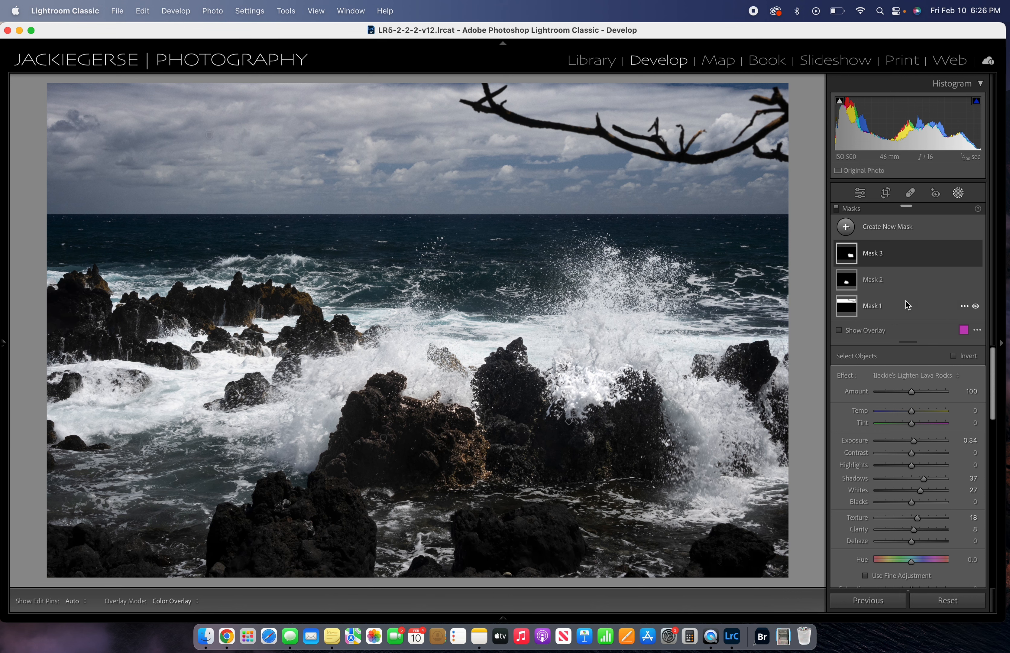
- Create an object mask around the rock ridge along the photo's left side and apply the Lighten Lava Rocks preset
click(846, 227)
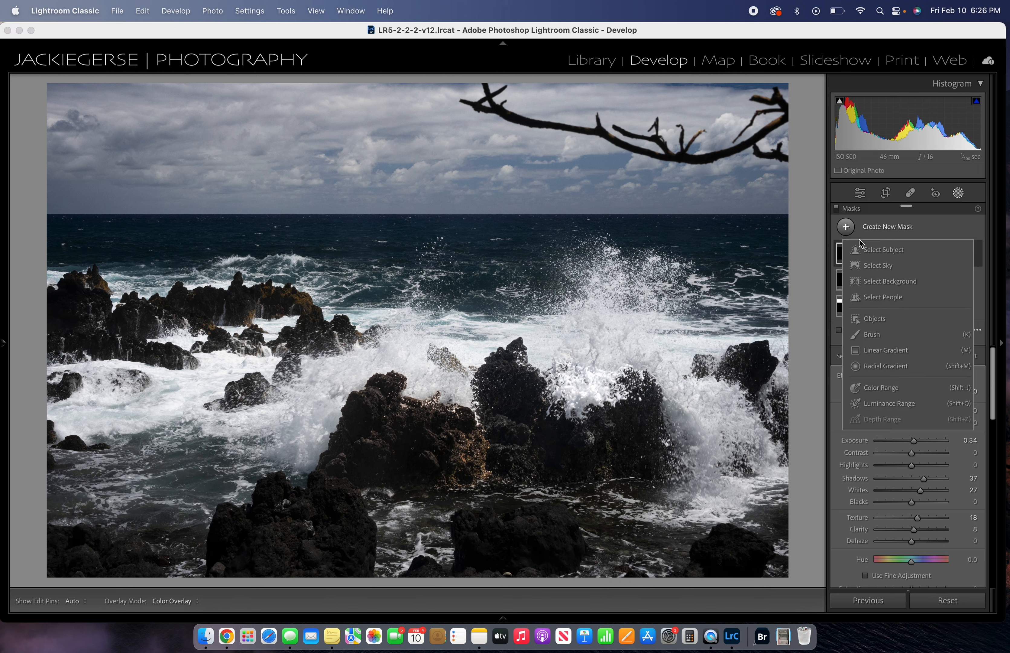
click(856, 319)
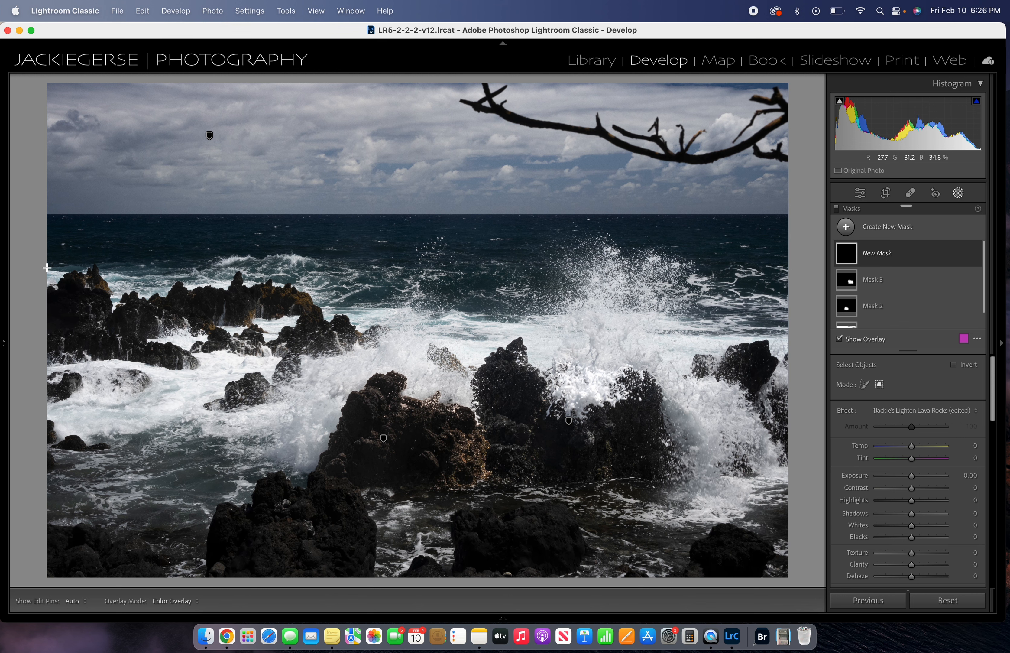
drag(48, 267, 394, 374)
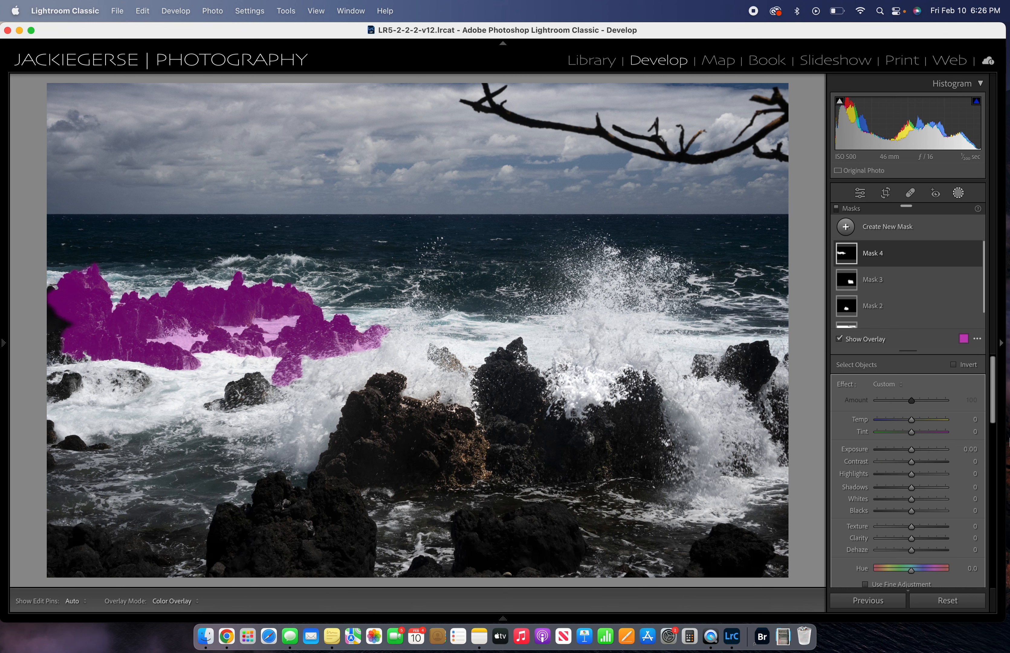
click(883, 384)
scroll(923, 496, down, 5)
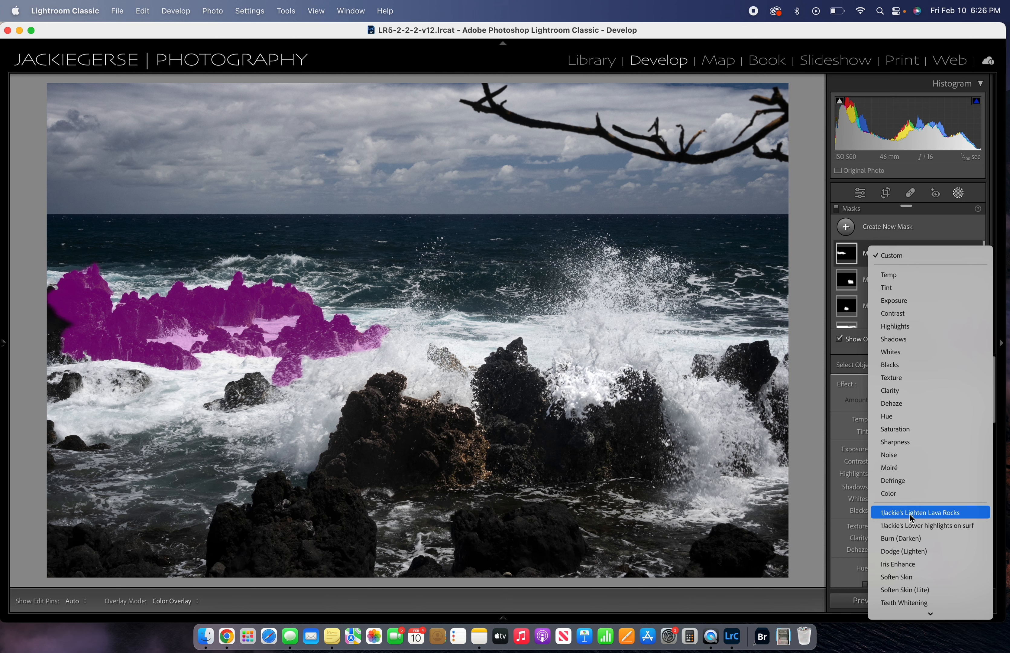
click(911, 514)
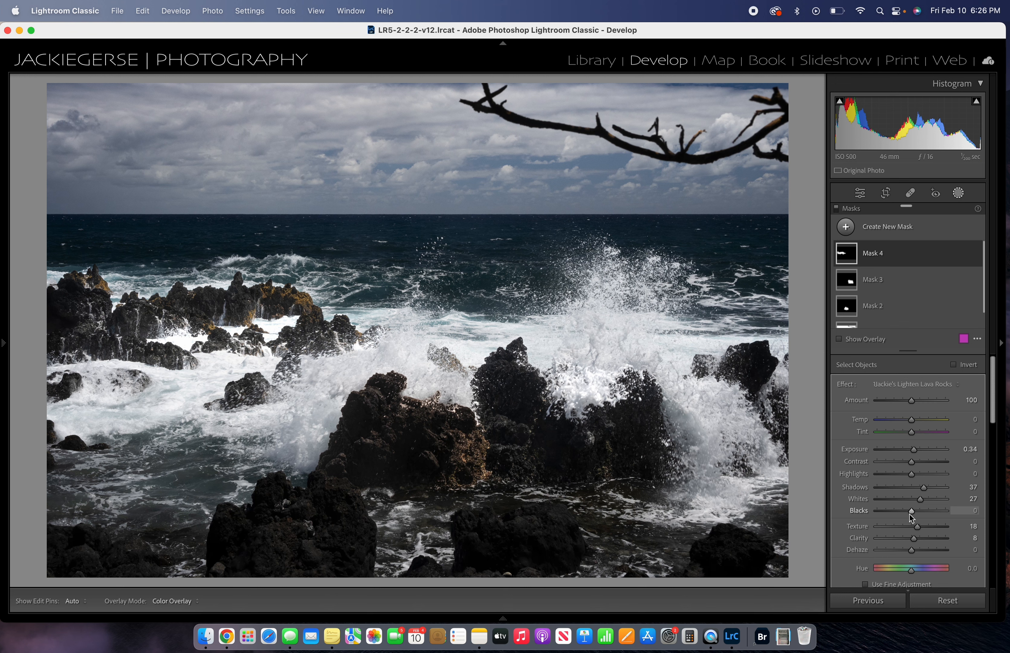
- Add a brush to Mask 4, paint over the large lower-left foreground rock, and set the mask's Exposure to -0.11
click(849, 228)
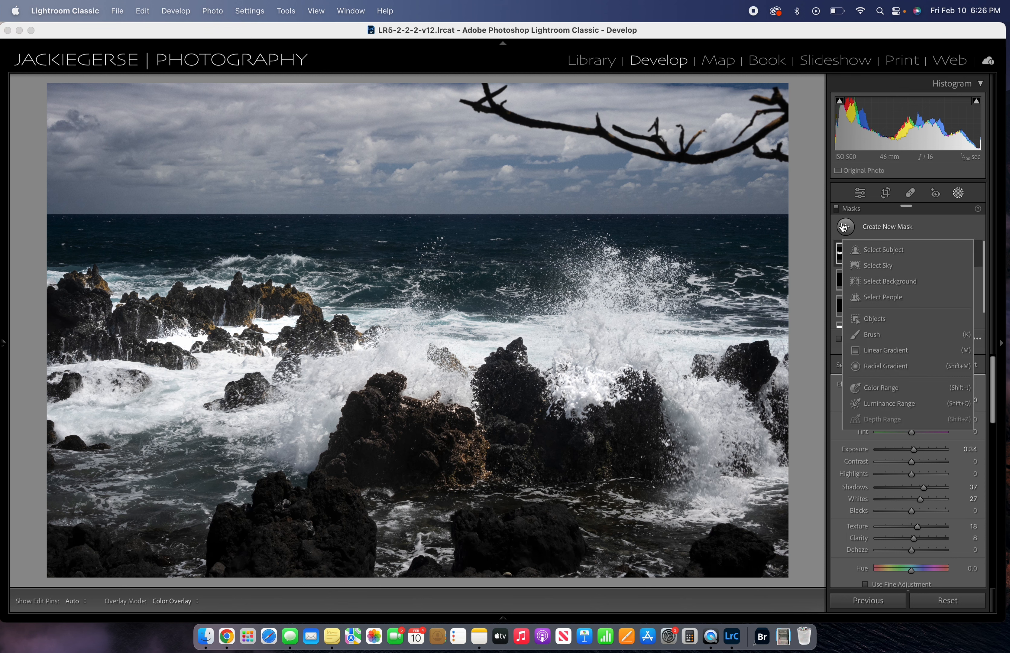
click(933, 236)
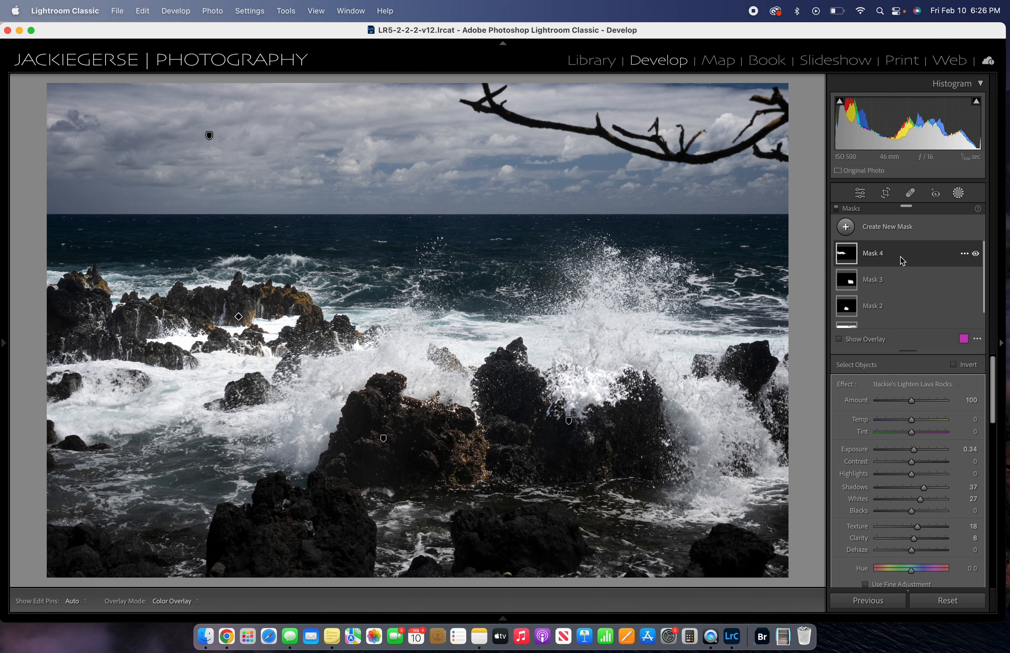
click(892, 262)
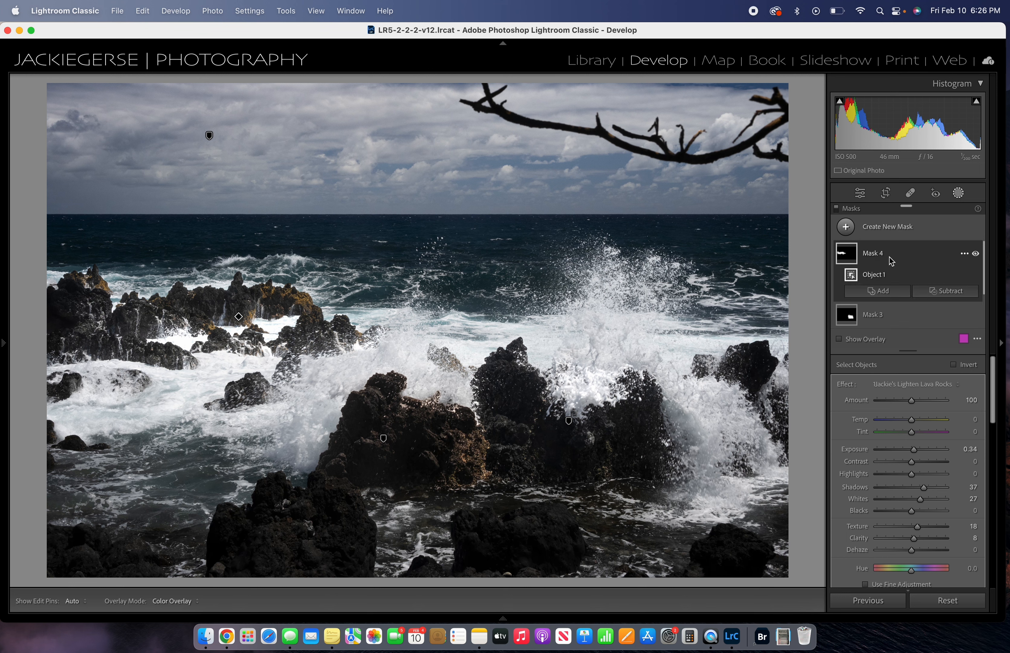
click(889, 293)
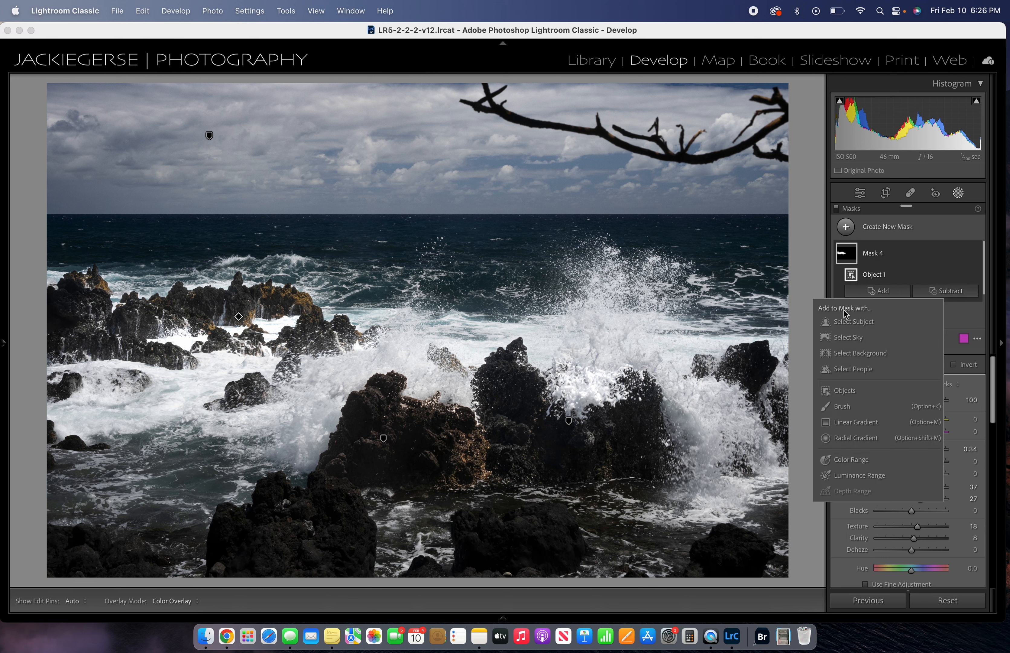
click(836, 410)
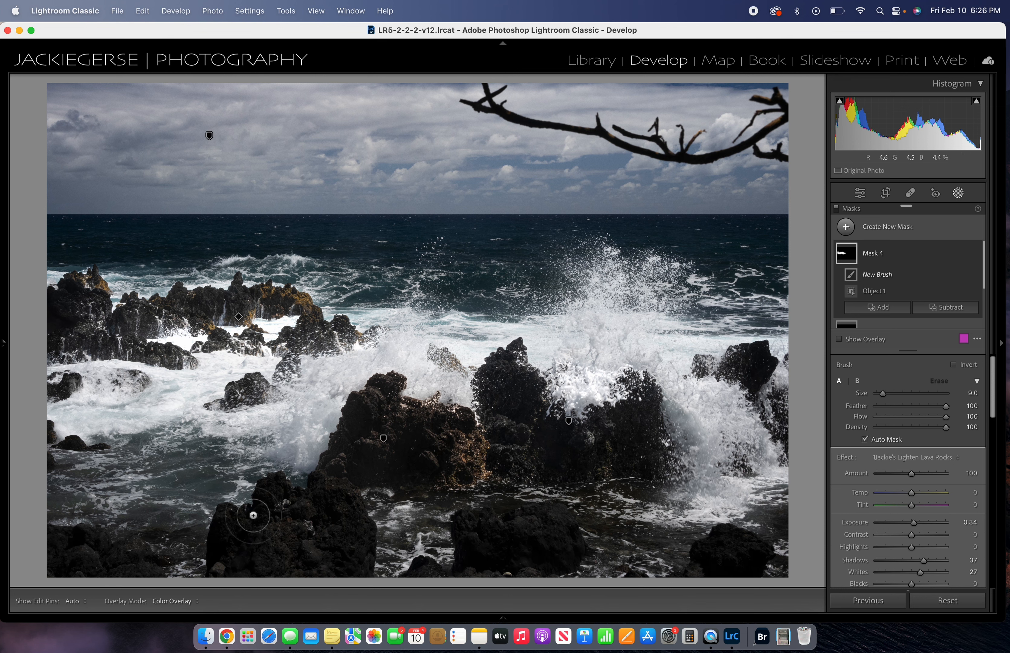
key(h)
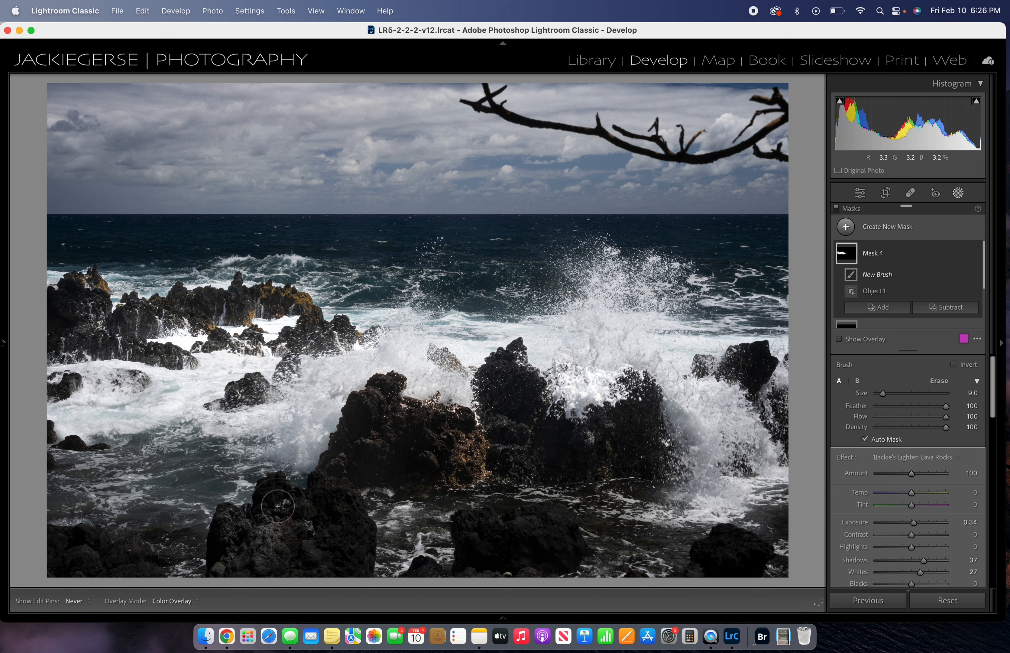
mouse_move(276, 496)
mouse_down()
mouse_move(331, 480)
mouse_move(344, 555)
mouse_move(329, 563)
mouse_move(299, 543)
mouse_move(230, 538)
mouse_move(221, 553)
mouse_move(323, 560)
mouse_move(351, 554)
mouse_up()
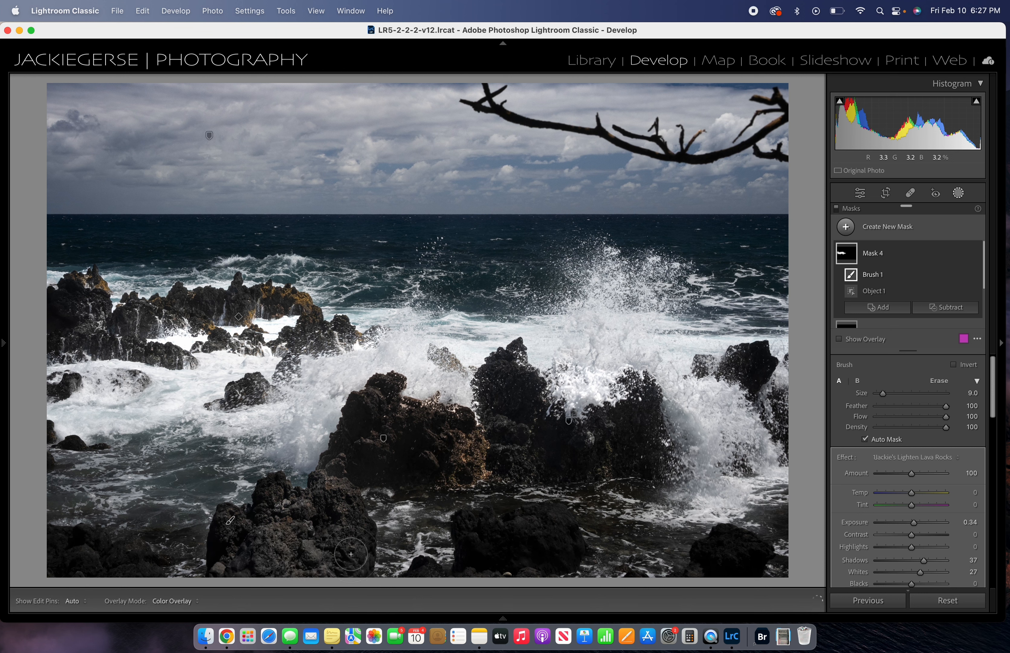
key(h)
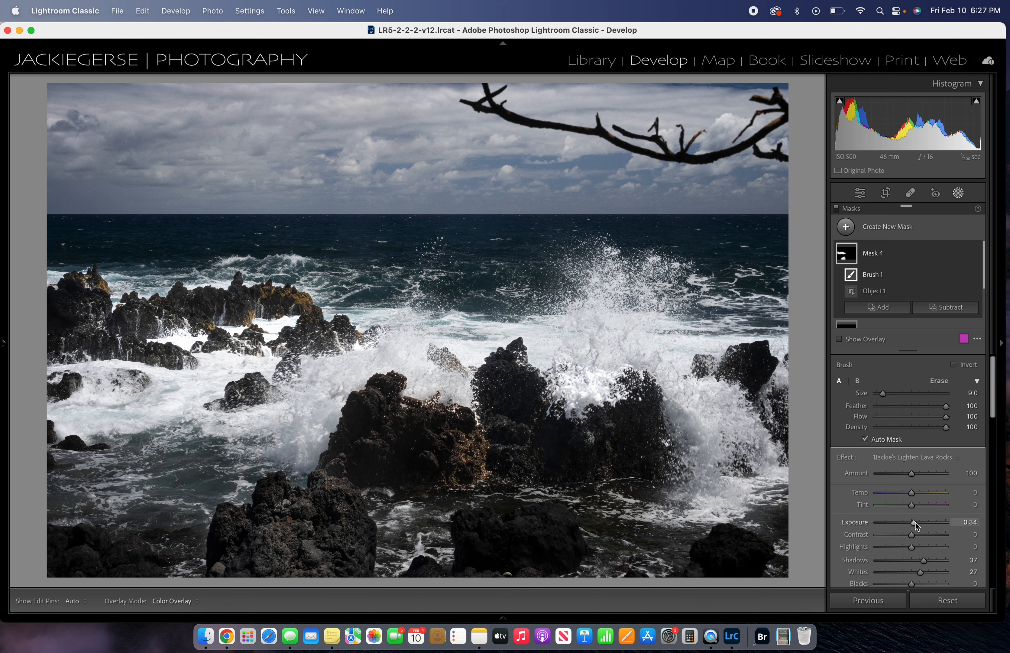
drag(915, 522, 911, 523)
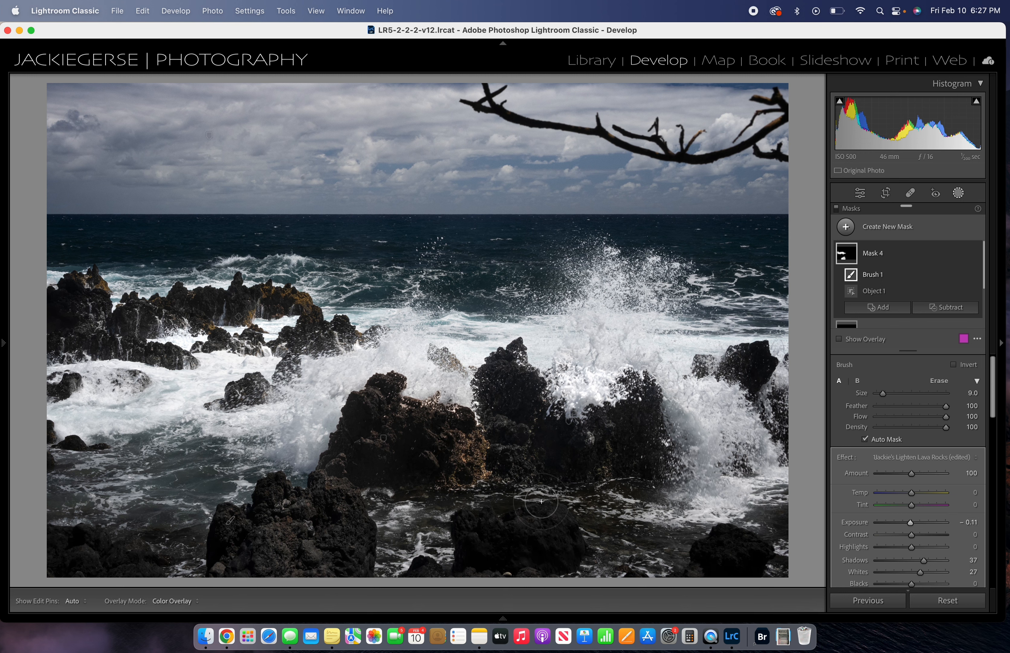